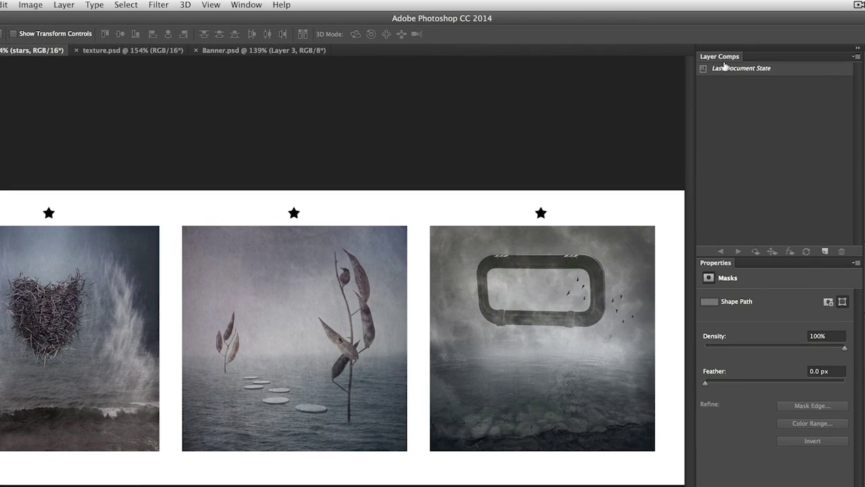
# - Record the current three blue-grey photos as a new layer comp named 'blue'
pyautogui.click(256, 5)
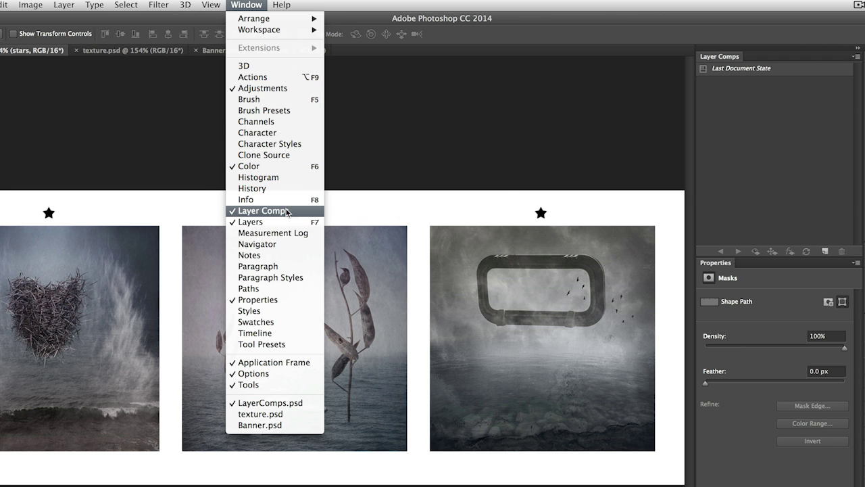
pyautogui.click(524, 164)
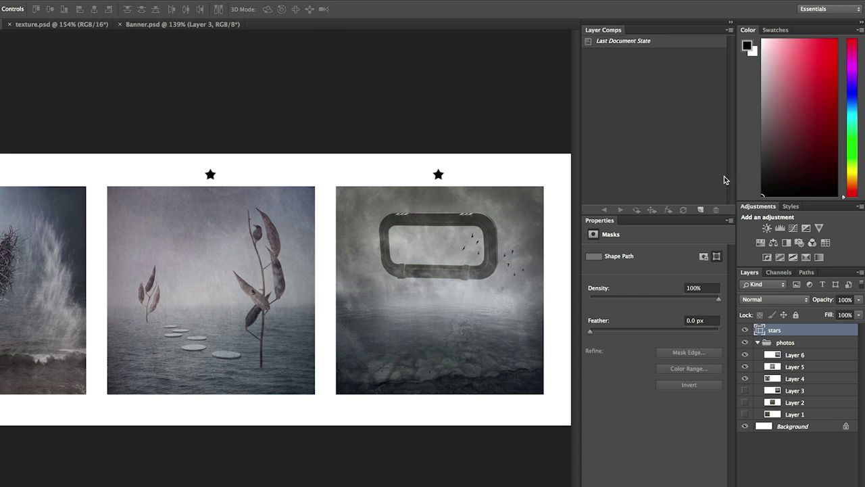
pyautogui.click(700, 209)
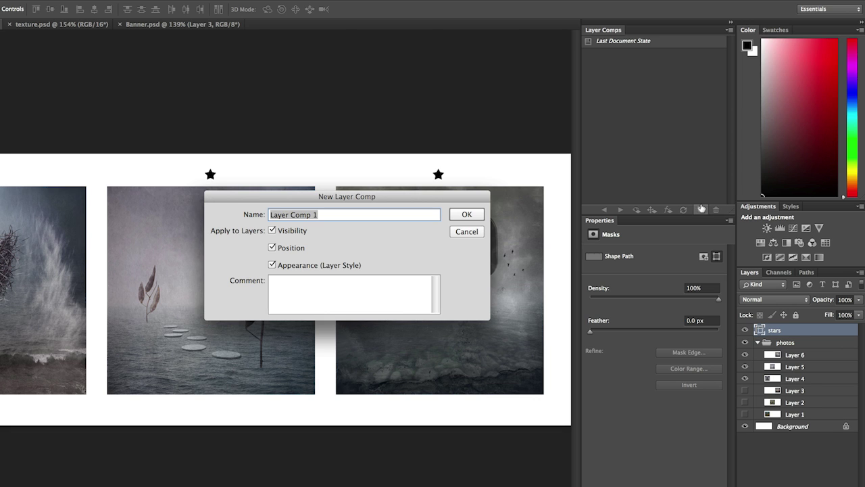
pyautogui.write('blue')
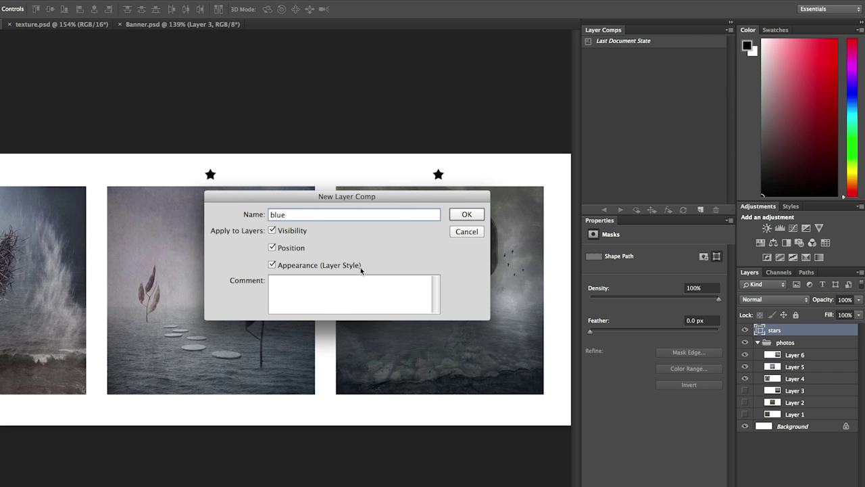
pyautogui.click(467, 214)
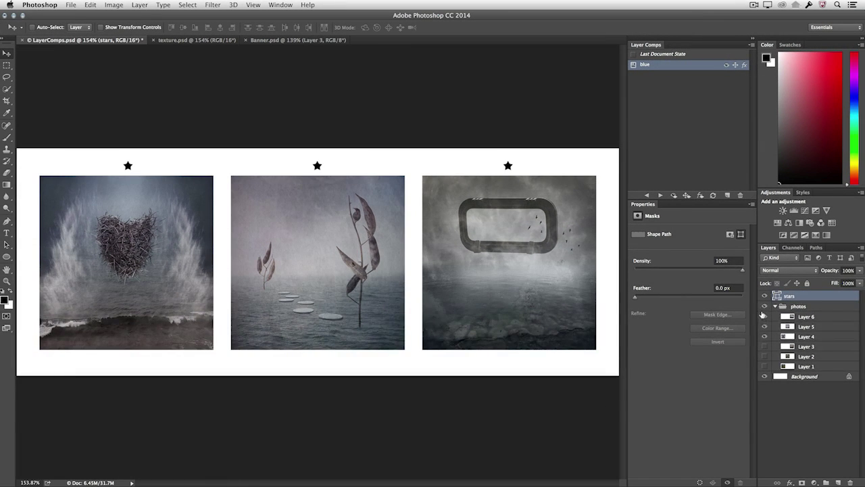
# - Hide Layers 6, 5 and 4 and save the brown-toned photos as layer comp 'brown'
pyautogui.moveTo(764, 316); pyautogui.dragTo(765, 370)
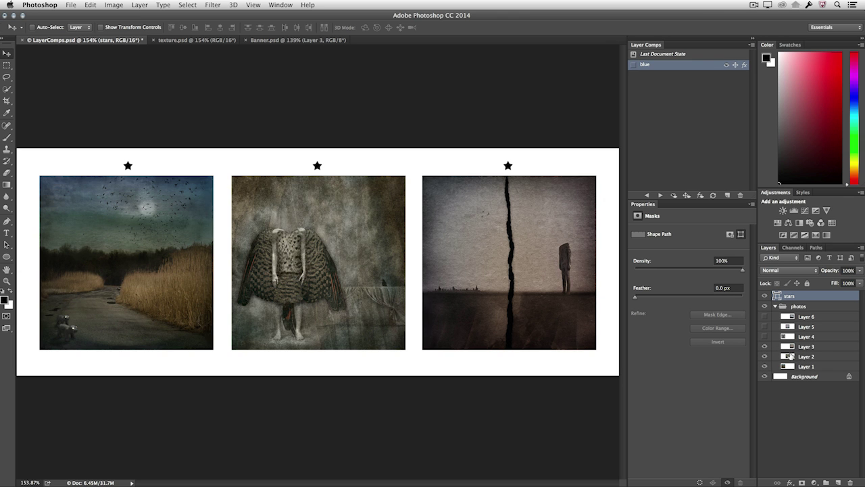
pyautogui.click(727, 195)
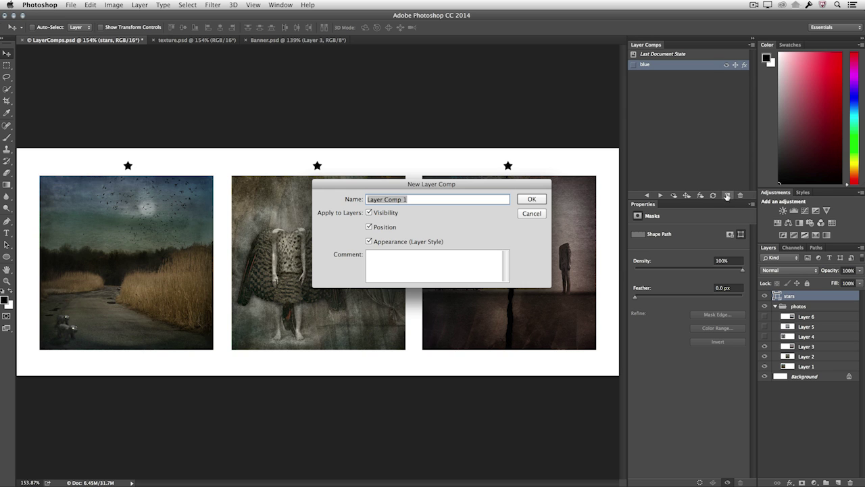
pyautogui.press('BackSpace')
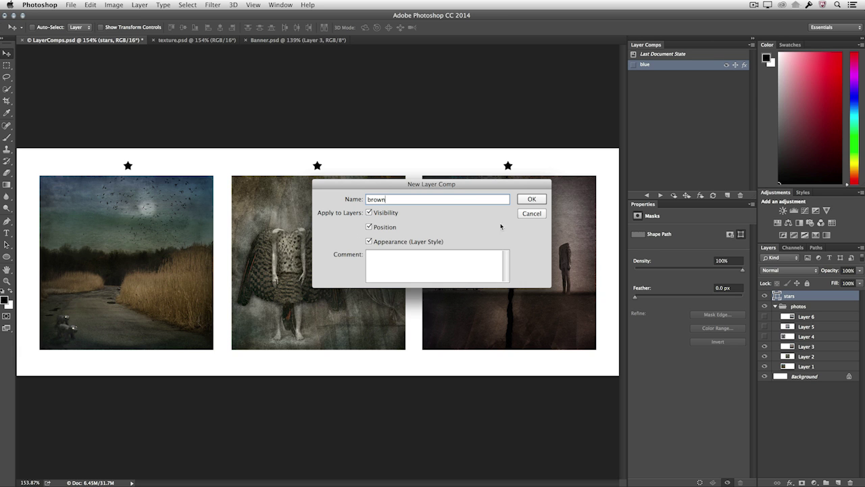
pyautogui.click(530, 201)
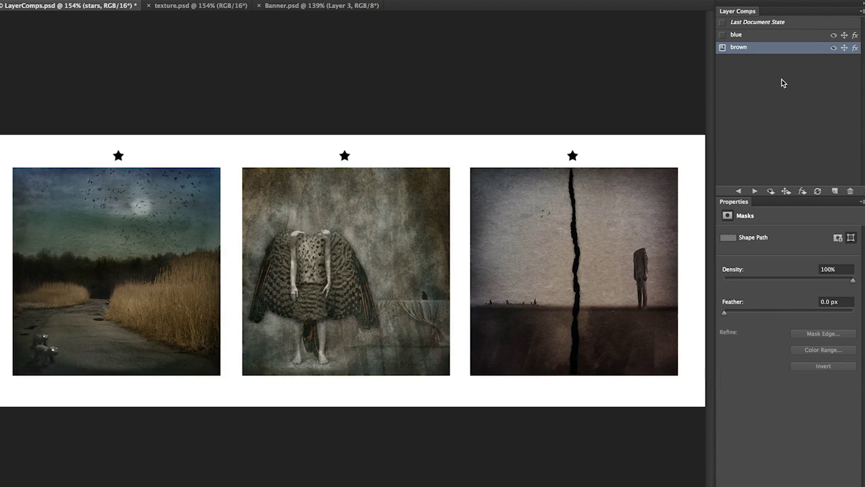
pyautogui.click(721, 34)
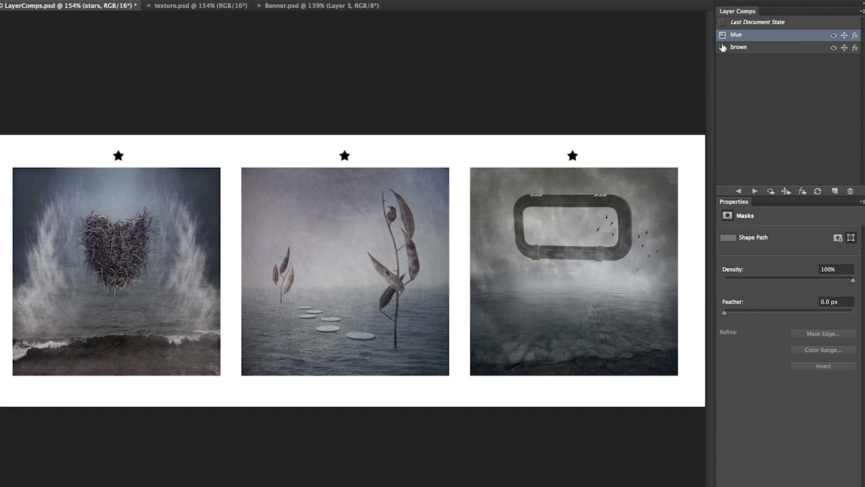
pyautogui.click(722, 47)
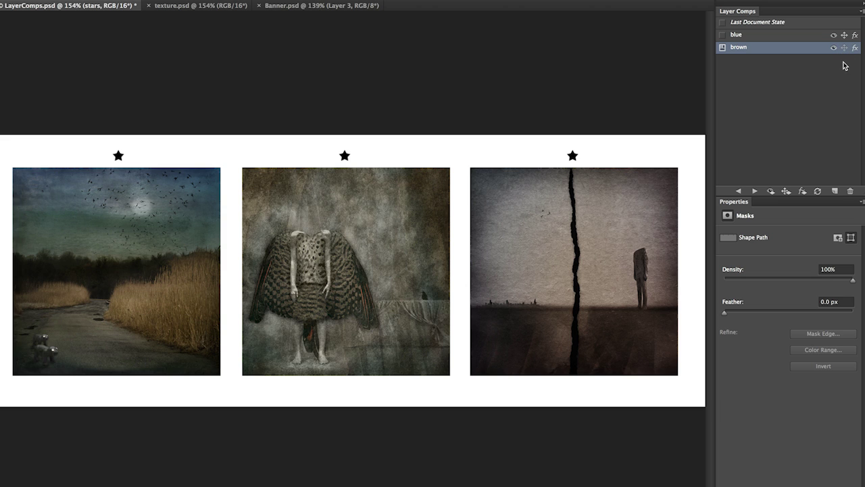
# - Exclude position from the comps, move the three stars below the photos, then apply blue and brown
pyautogui.click(843, 35)
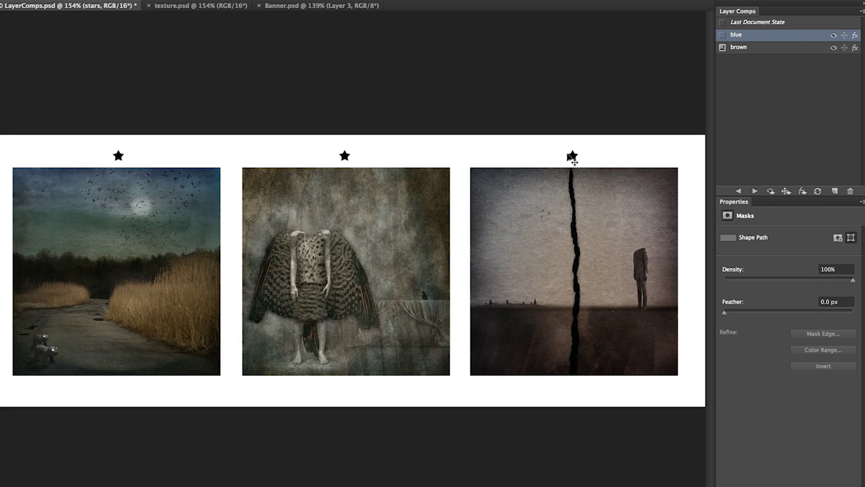
pyautogui.moveTo(573, 158); pyautogui.dragTo(551, 389)
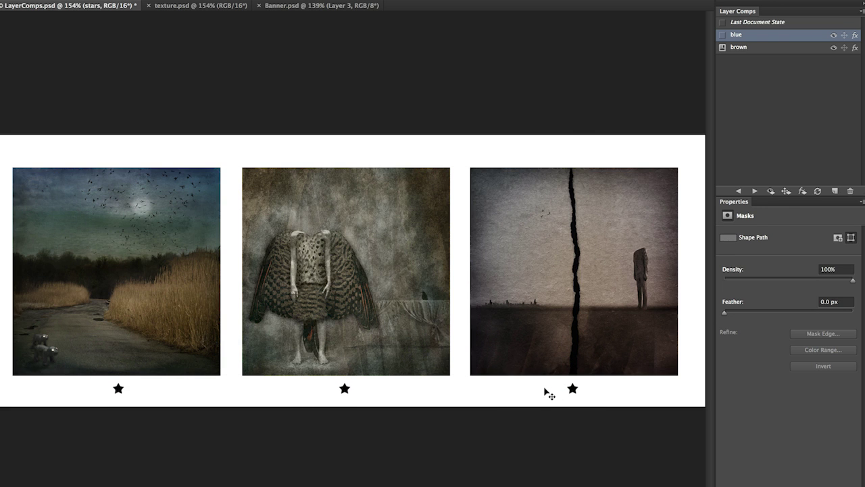
pyautogui.click(722, 34)
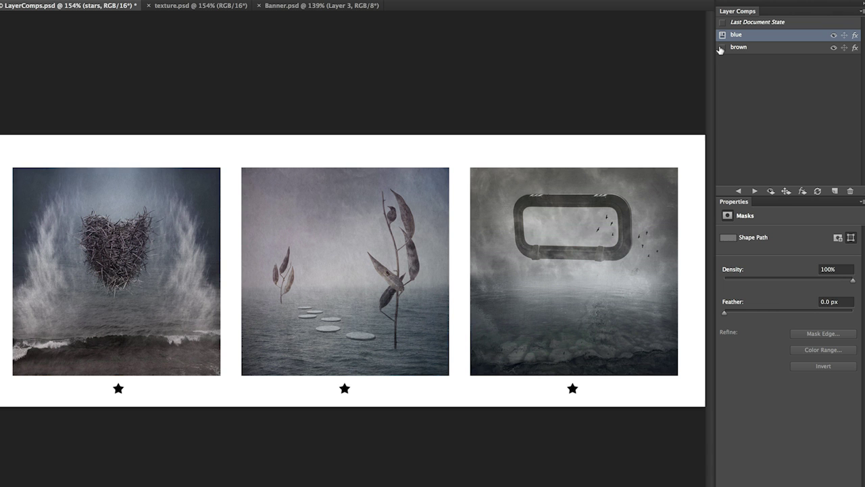
pyautogui.click(720, 47)
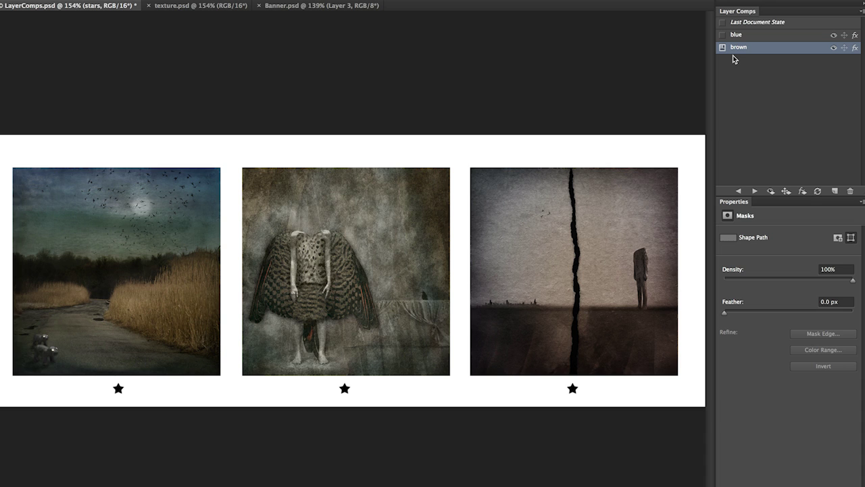
# - Copy the whole texture.psd image, close it, and paste it into LayerComps.psd
pyautogui.click(190, 7)
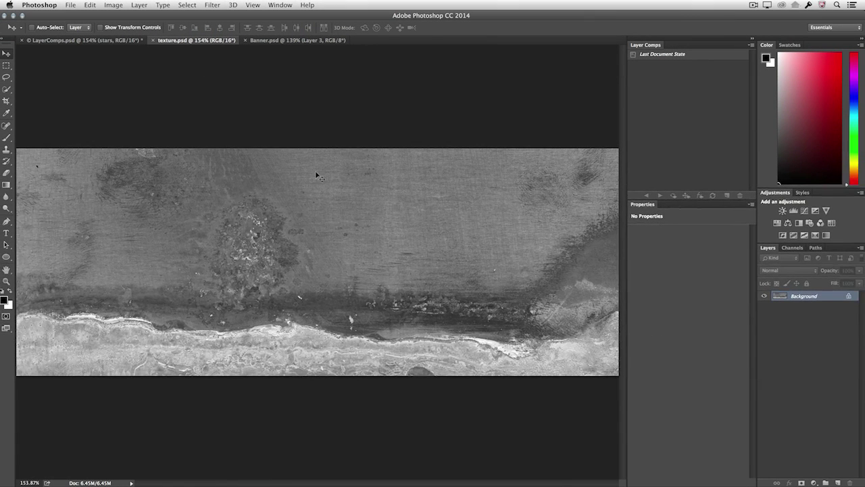
pyautogui.press('super+a')
pyautogui.press('super+c')
pyautogui.click(153, 40)
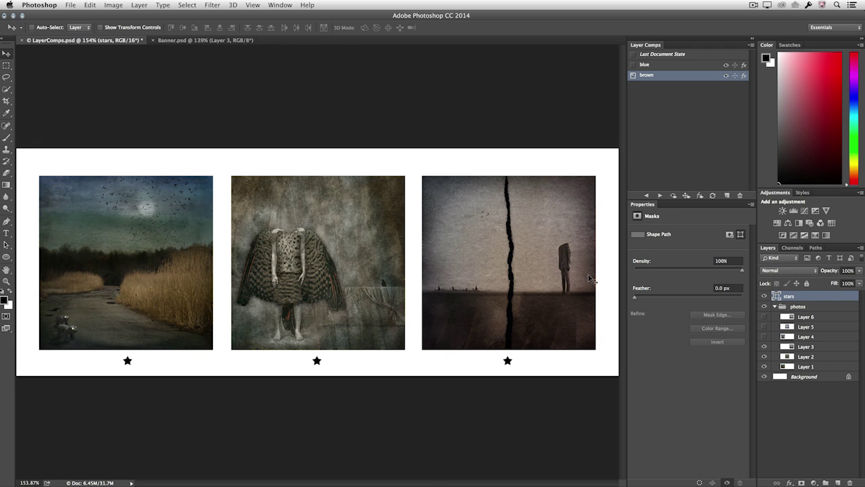
pyautogui.press('super+v')
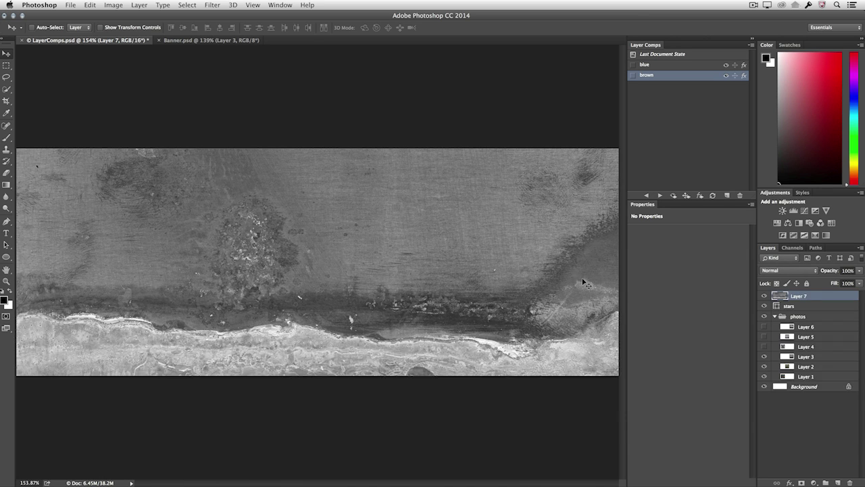
# - Rename the pasted Layer 7 to 'texture' and move it below the stars
pyautogui.doubleClick(800, 296)
pyautogui.write('te')
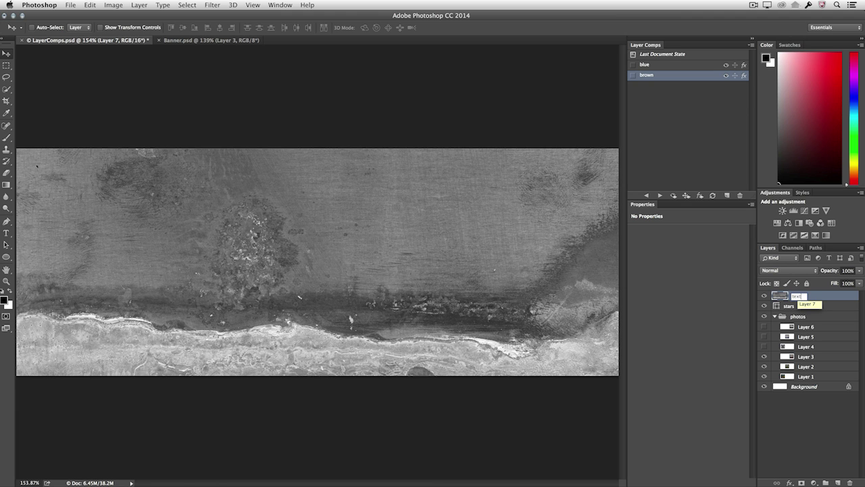
pyautogui.write('xture')
pyautogui.press('Return')
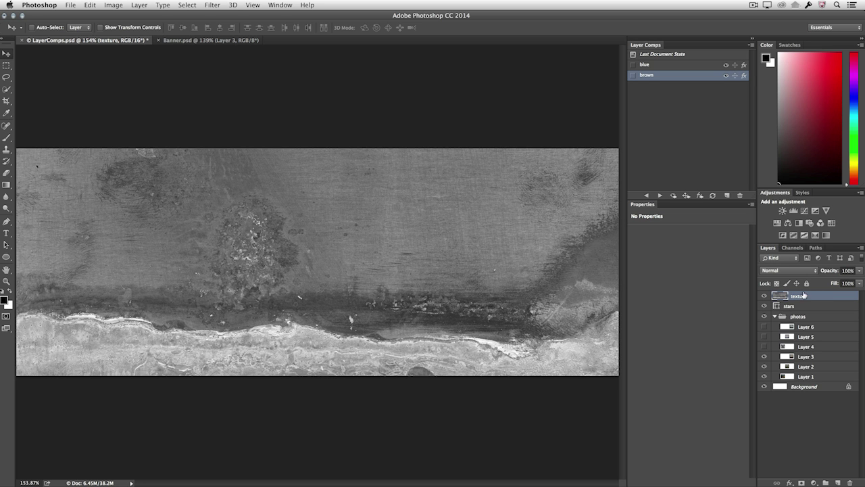
pyautogui.moveTo(803, 295); pyautogui.dragTo(799, 311)
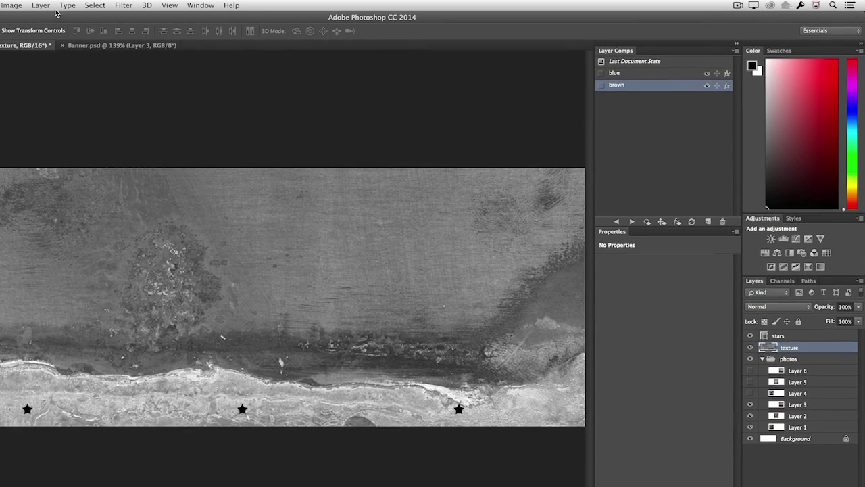
# - Clip the texture layer to the photos and set its blend mode to Overlay
pyautogui.click(114, 5)
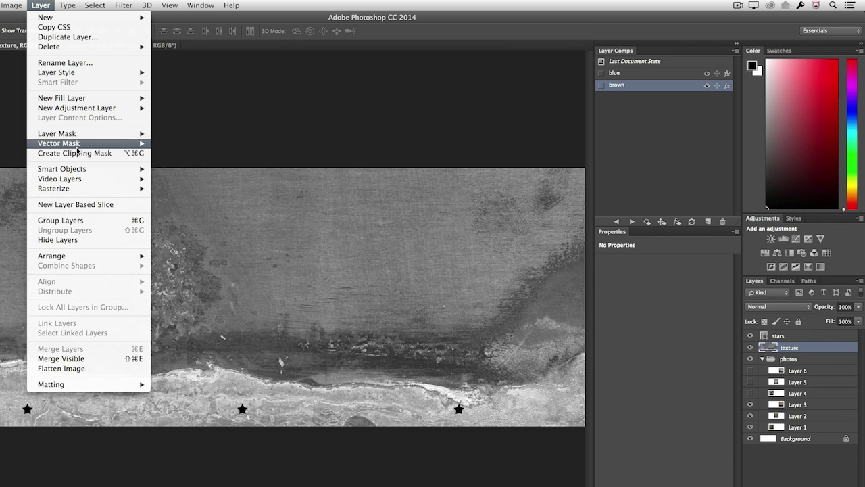
pyautogui.click(115, 153)
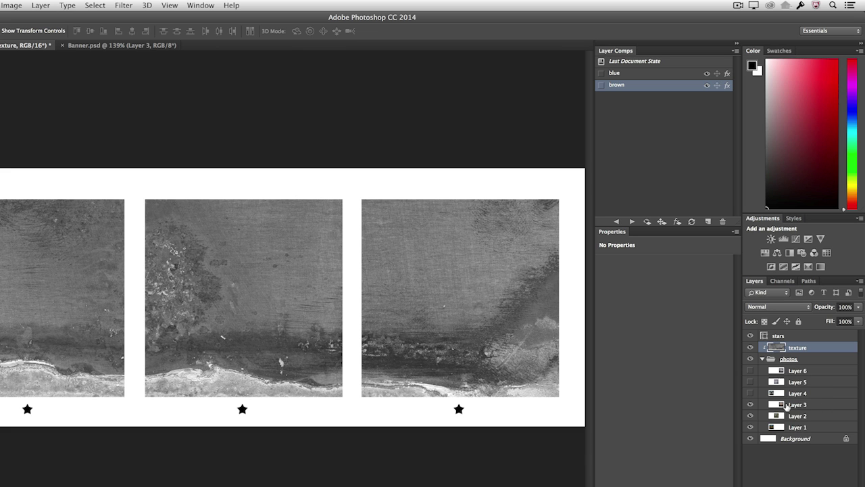
pyautogui.click(767, 307)
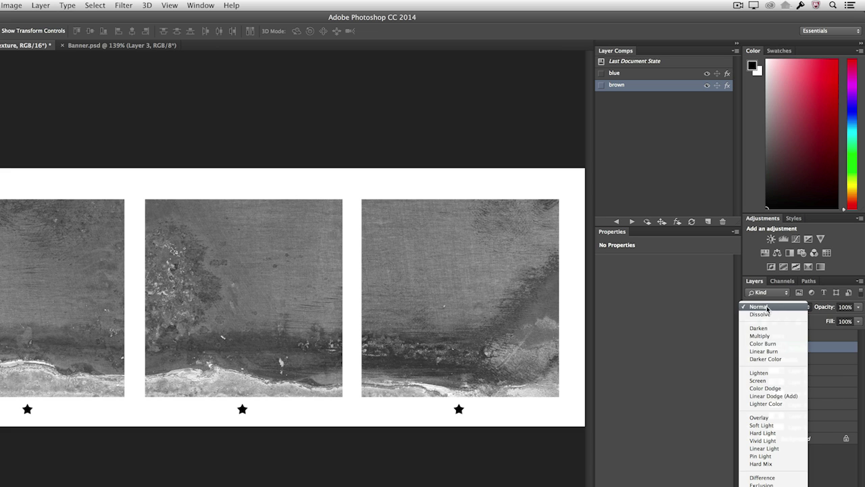
pyautogui.click(782, 417)
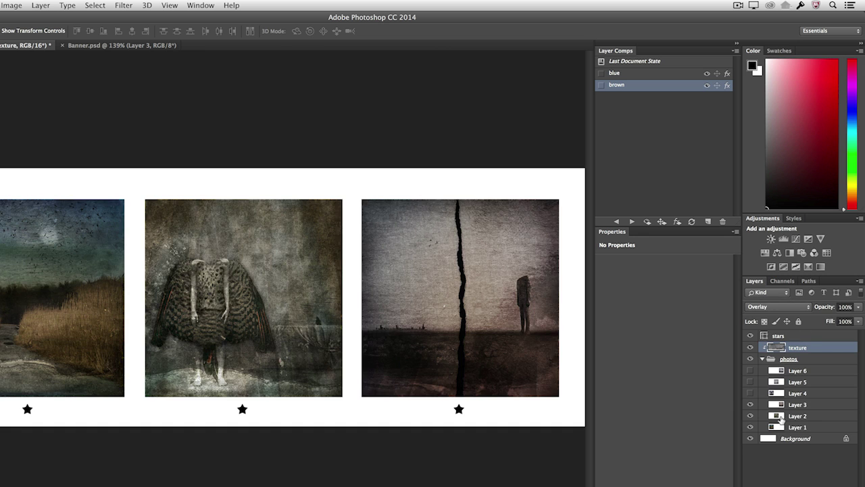
pyautogui.click(750, 347)
pyautogui.click(750, 347)
# - Update the blue and brown comps with the texture layer, then apply brown, blue and brown
pyautogui.keyDown('shift'); pyautogui.click(628, 73); pyautogui.keyUp('shift')
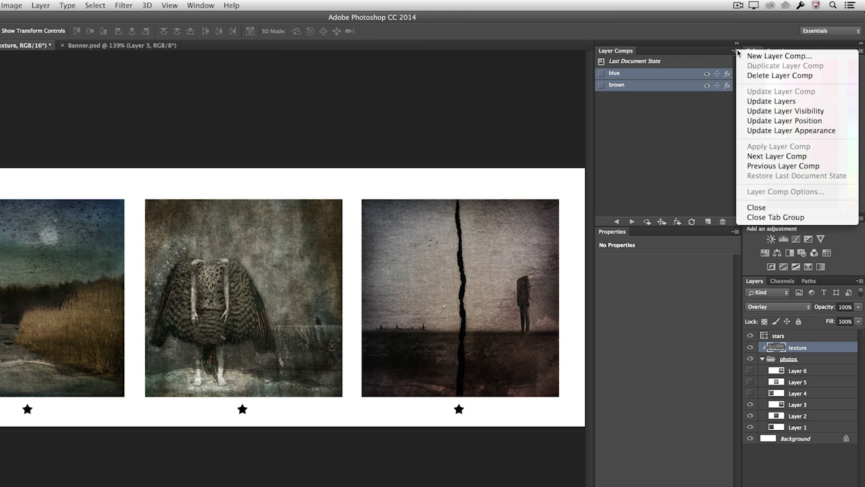
pyautogui.click(804, 104)
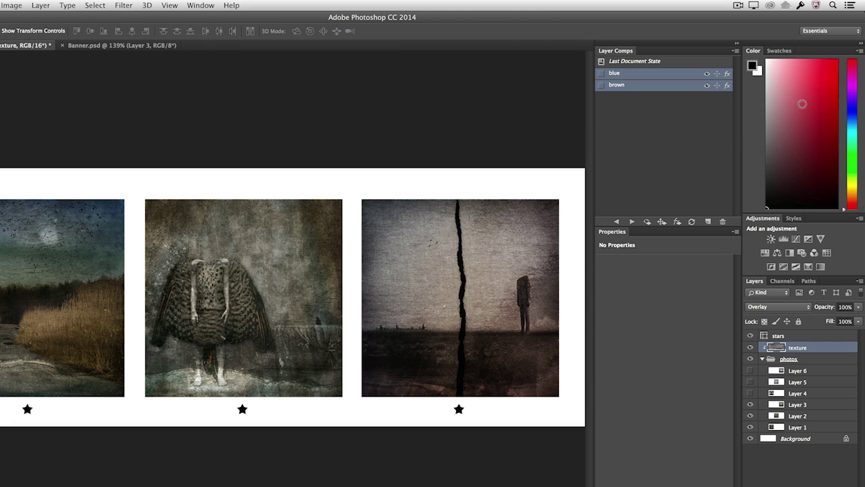
pyautogui.click(602, 84)
pyautogui.click(600, 73)
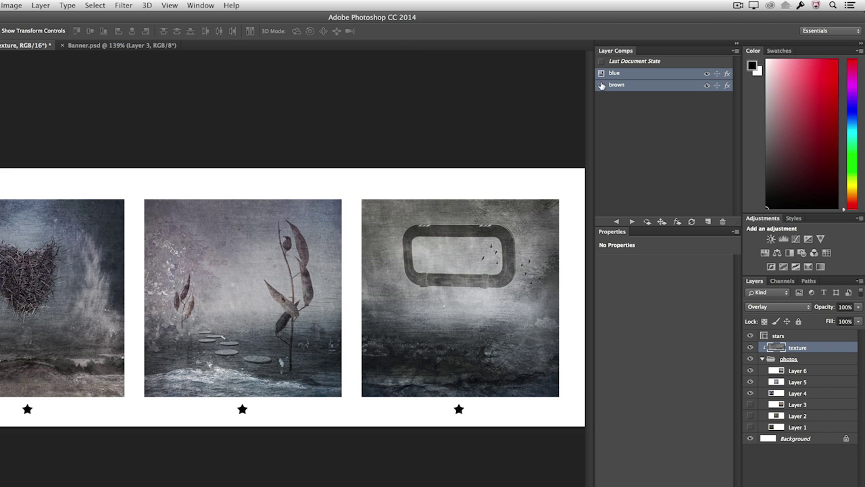
pyautogui.click(601, 84)
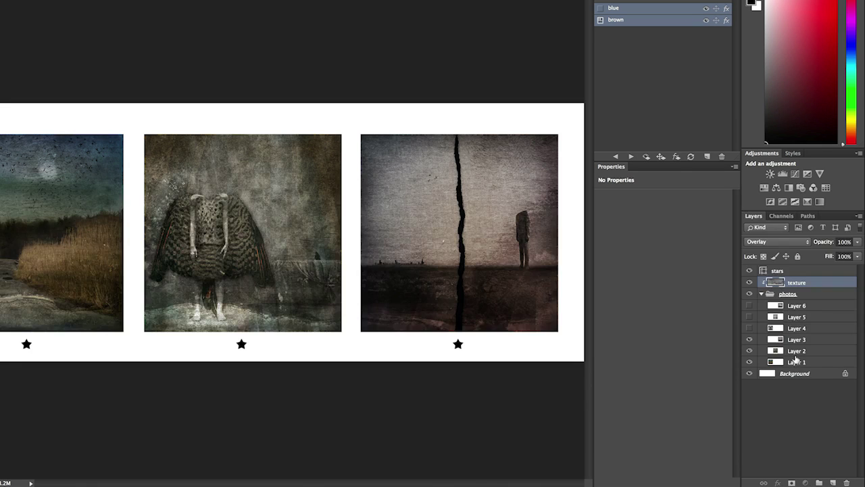
# - Give Layer 1 a drop shadow cast down-right (about 137° angle, 14 px distance, 5 px size)
pyautogui.click(797, 361)
pyautogui.click(777, 482)
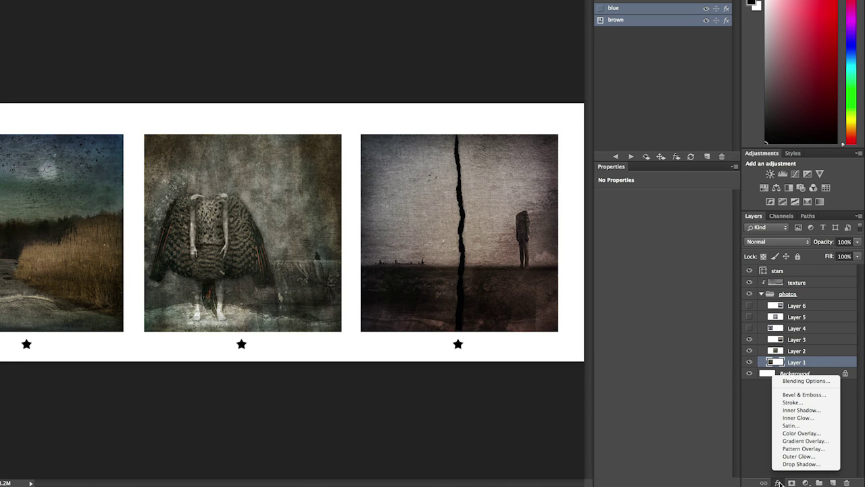
pyautogui.click(784, 465)
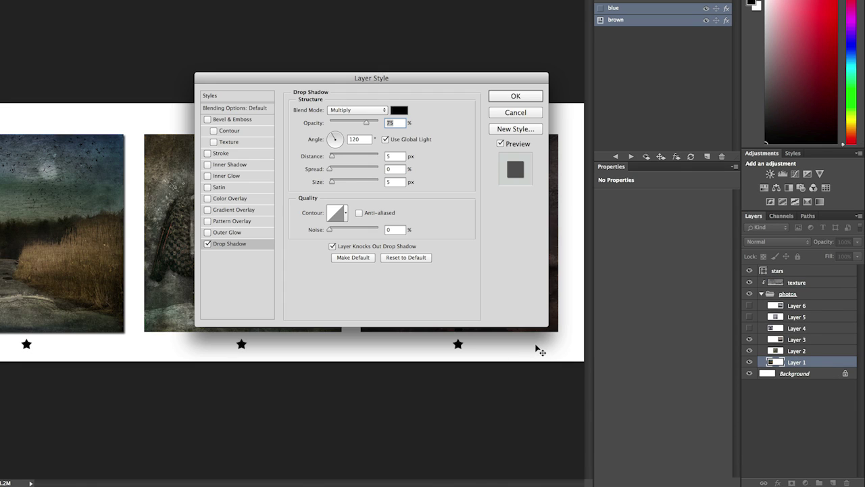
pyautogui.moveTo(125, 331); pyautogui.dragTo(125, 339)
pyautogui.click(517, 96)
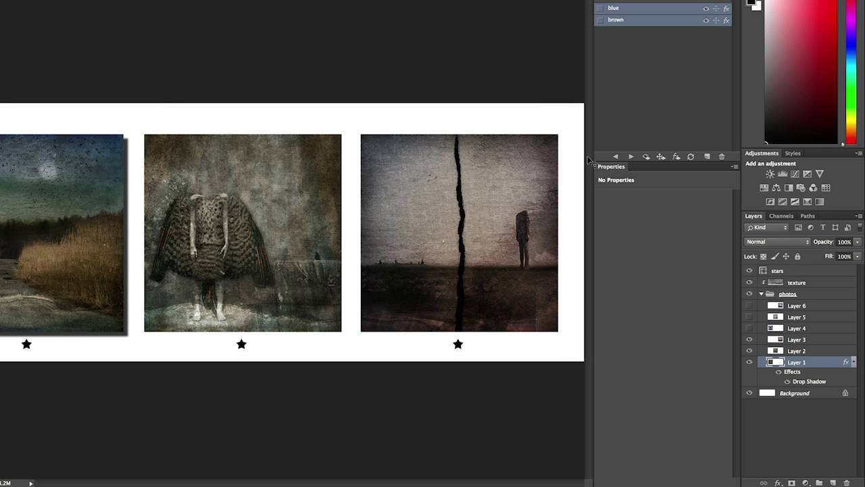
pyautogui.rightClick(823, 365)
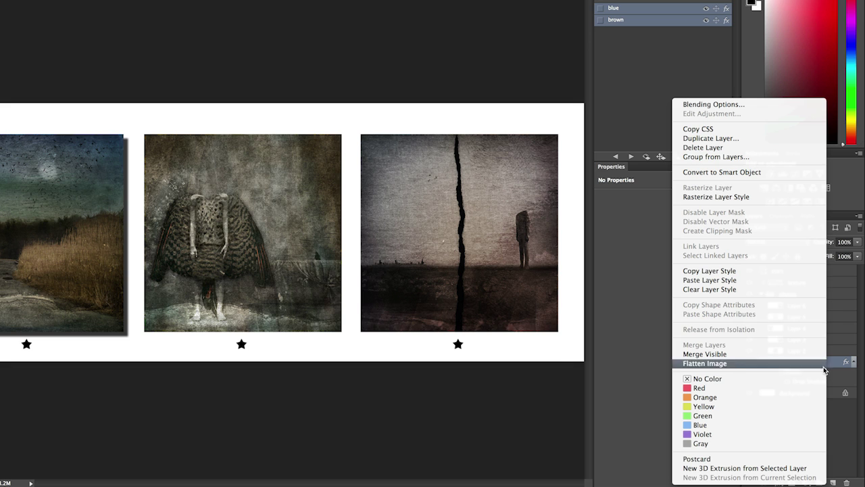
# - Copy Layer 1's drop shadow style and paste it onto Layers 2 and 3
pyautogui.click(729, 274)
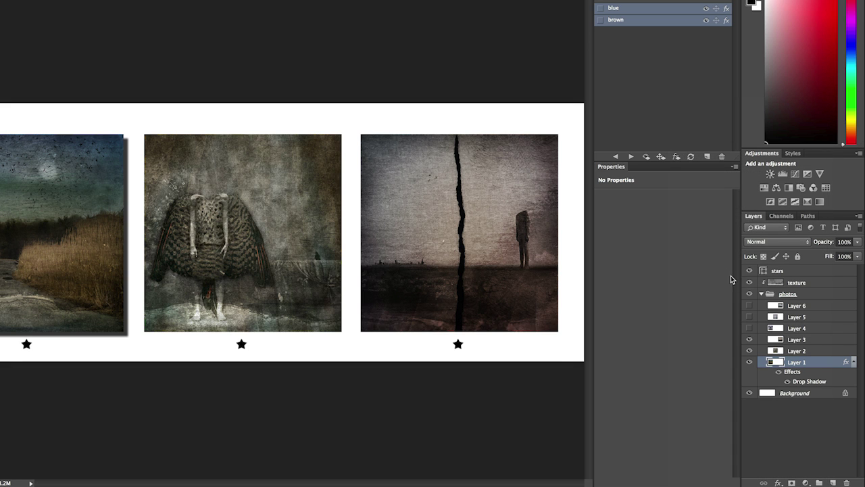
pyautogui.click(813, 349)
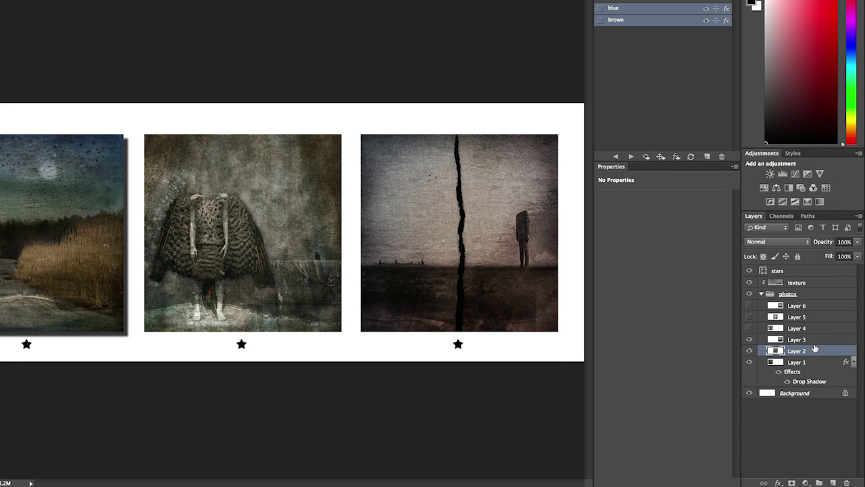
pyautogui.keyDown('shift'); pyautogui.click(809, 338); pyautogui.keyUp('shift')
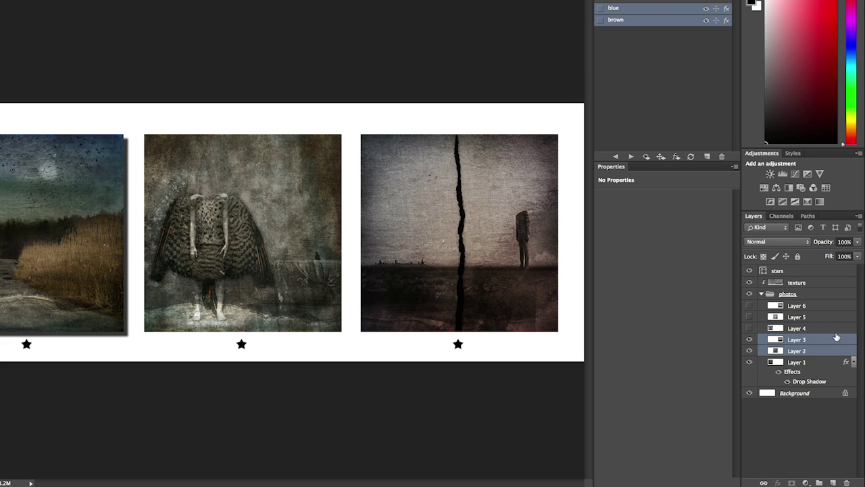
pyautogui.rightClick(834, 338)
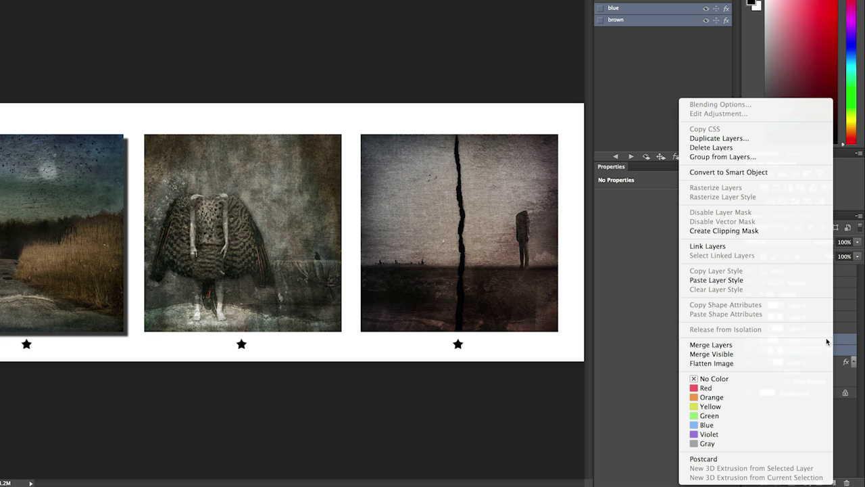
pyautogui.click(735, 280)
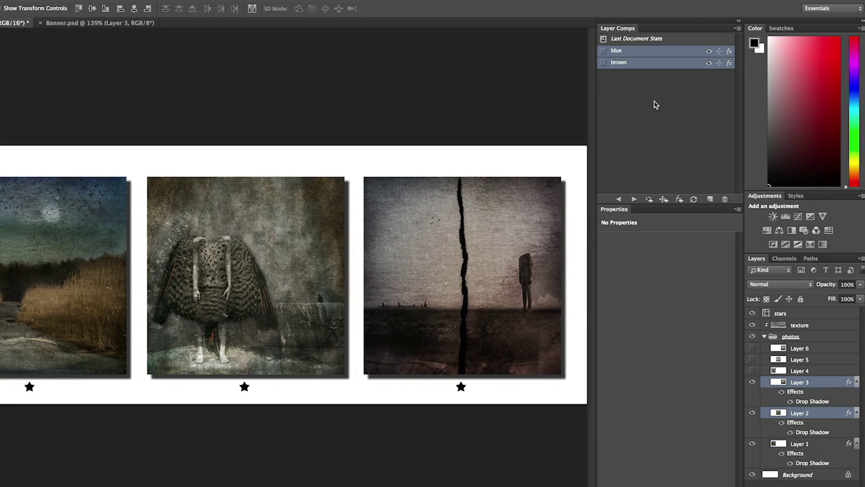
# - Update the brown comp's layer appearance with the new shadows, then apply blue and brown to compare
pyautogui.click(621, 62)
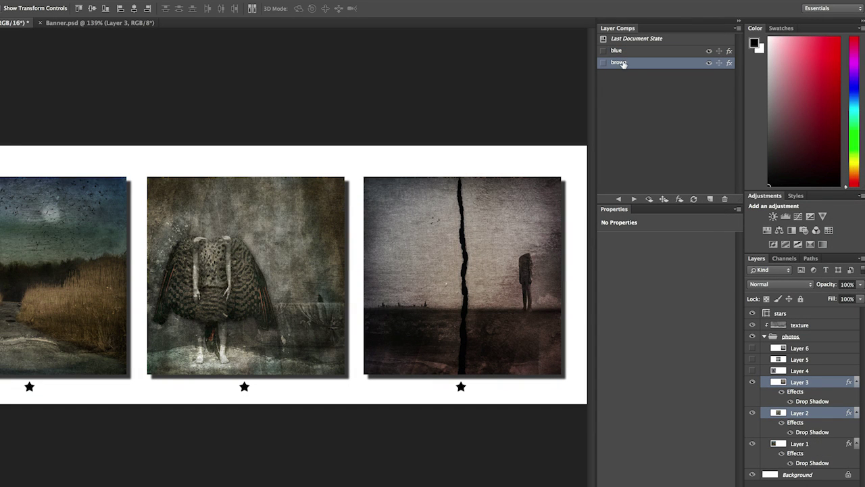
pyautogui.click(737, 28)
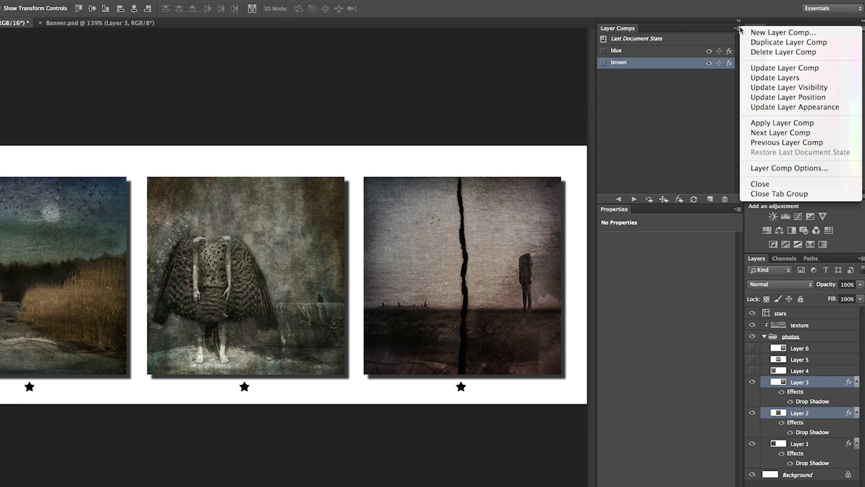
pyautogui.click(759, 109)
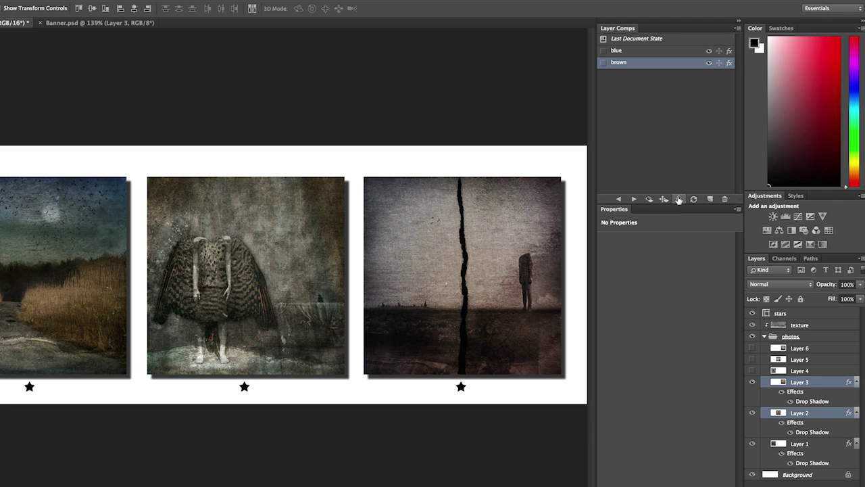
pyautogui.click(604, 50)
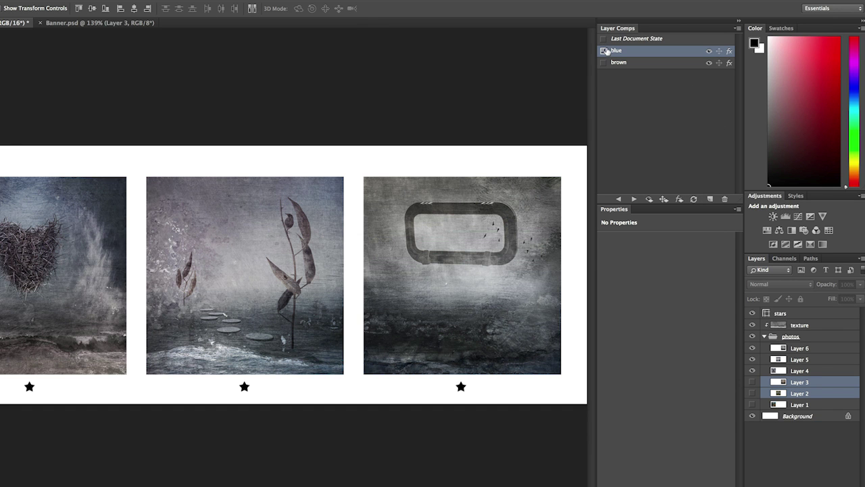
pyautogui.click(604, 62)
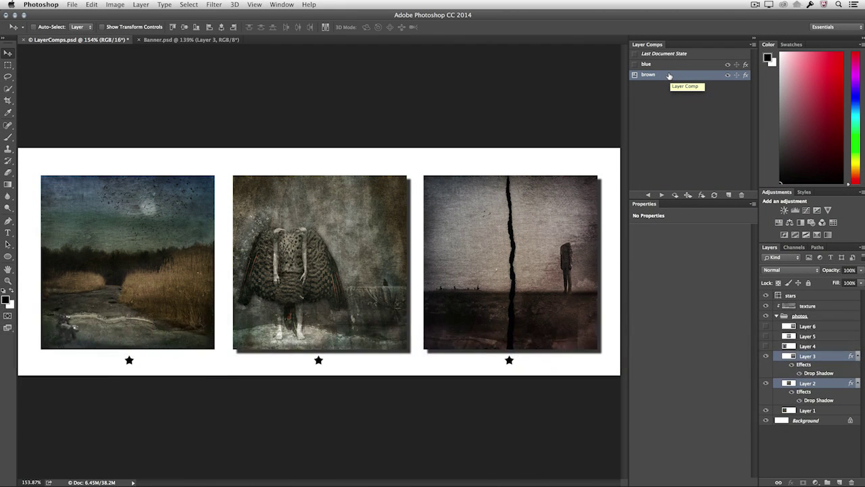
# - Switch to Banner.psd and open the Layer 3 smart object as Layer 3.psb
pyautogui.click(187, 41)
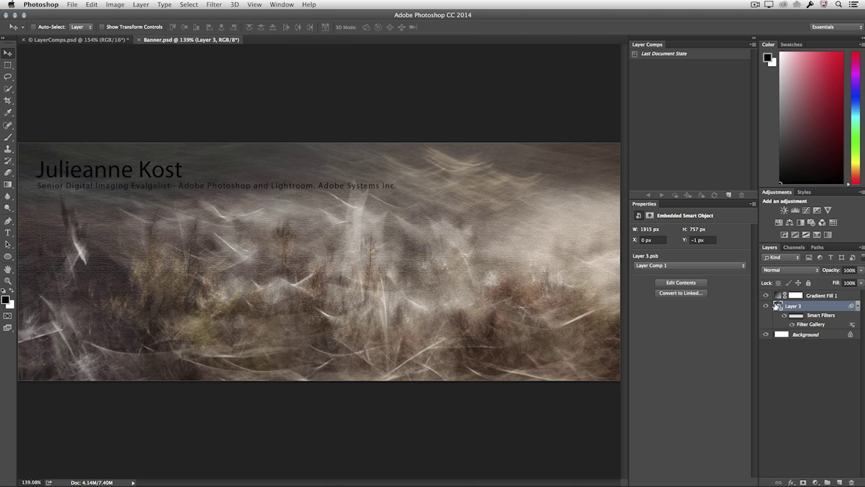
pyautogui.doubleClick(778, 305)
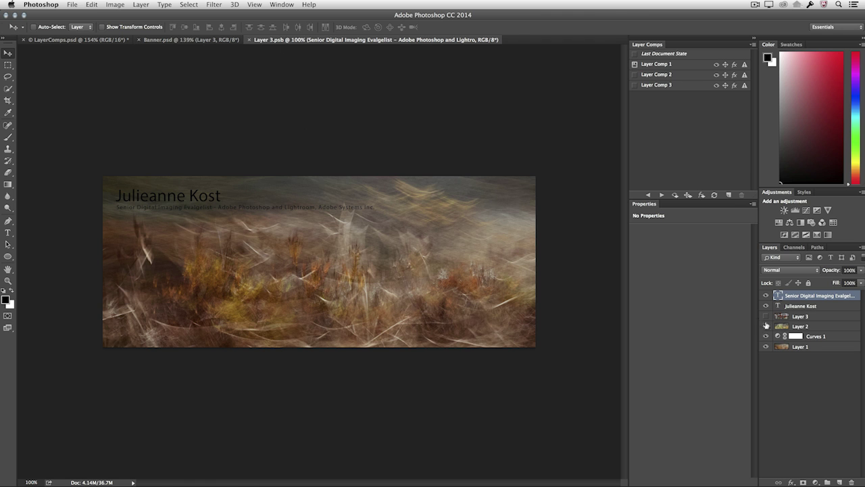
# - Make Layer 2 and Layer 3 visible, then apply Layer Comp 2 and Layer Comp 3 in turn
pyautogui.click(766, 326)
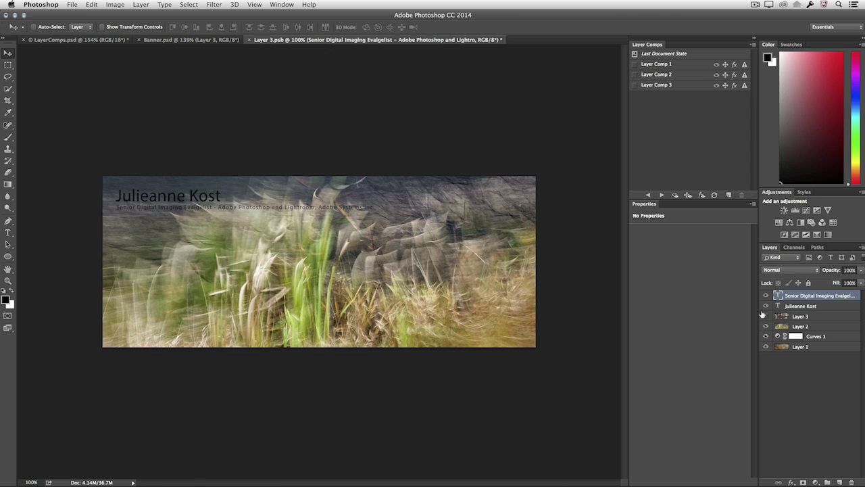
pyautogui.click(765, 316)
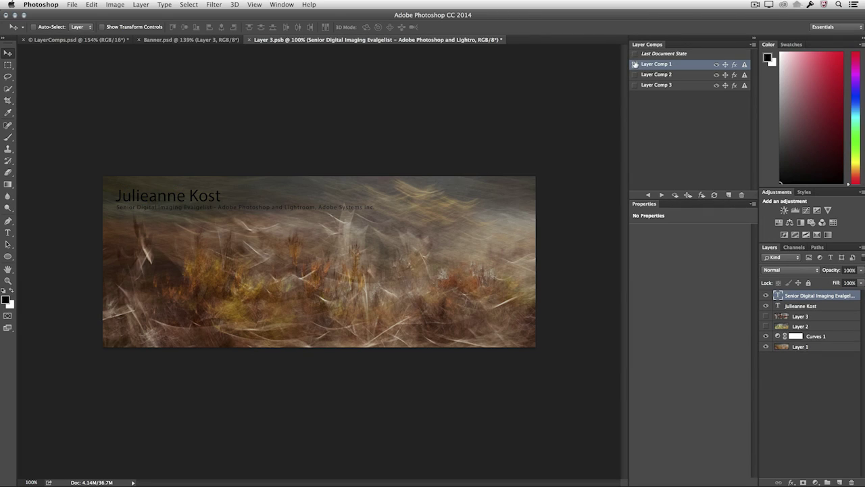
pyautogui.click(634, 74)
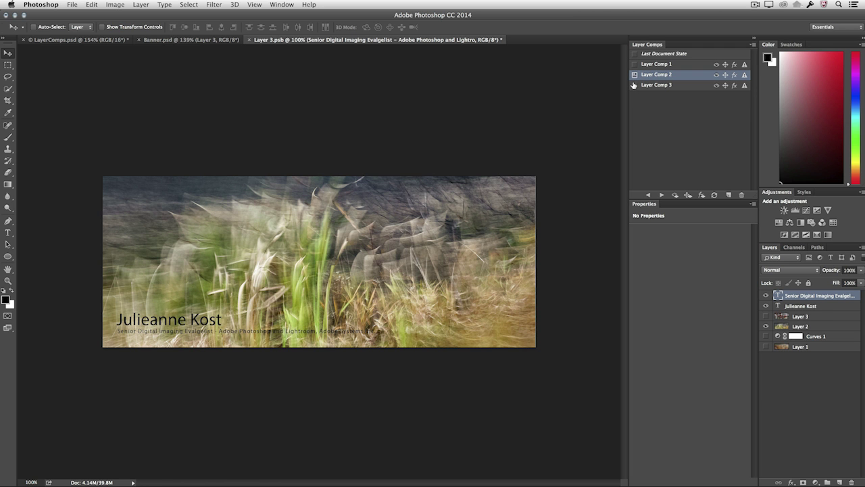
pyautogui.click(634, 85)
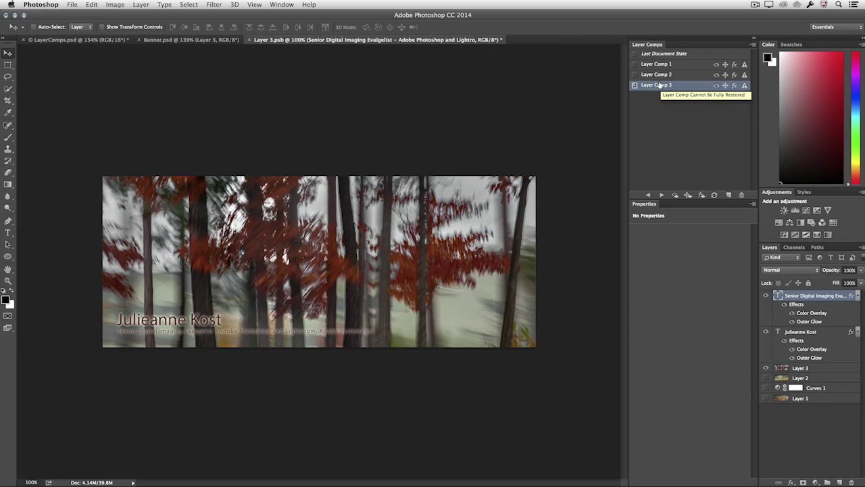
# - Close Layer 3.psb with Cmd+W, discarding its changes
pyautogui.press('super+w')
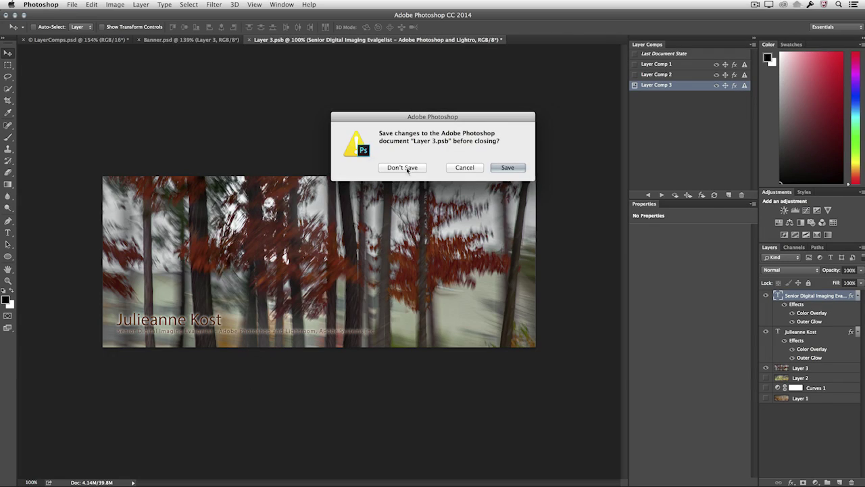
pyautogui.click(402, 168)
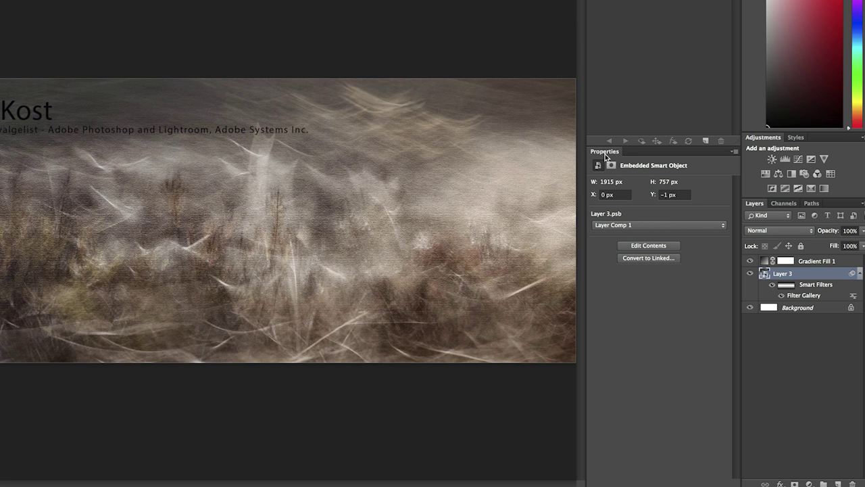
# - Set the banner smart object's layer comp in Properties to Layer Comp 2, then Layer Comp 3
pyautogui.click(634, 225)
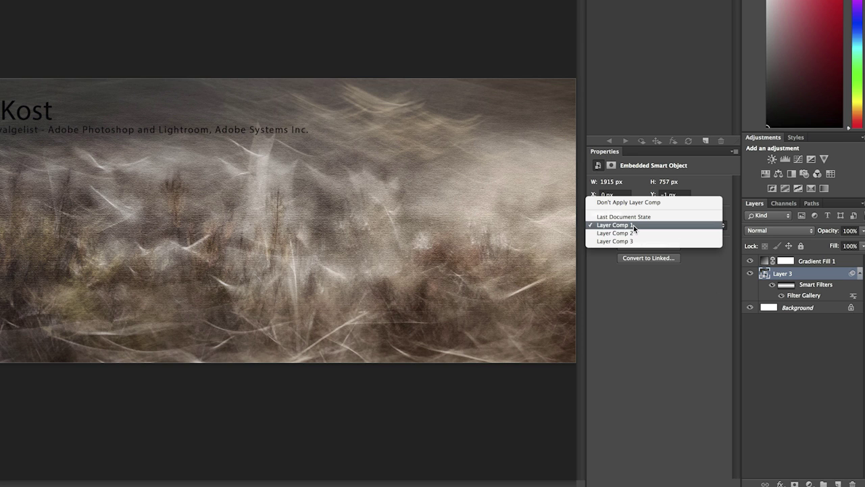
pyautogui.click(633, 233)
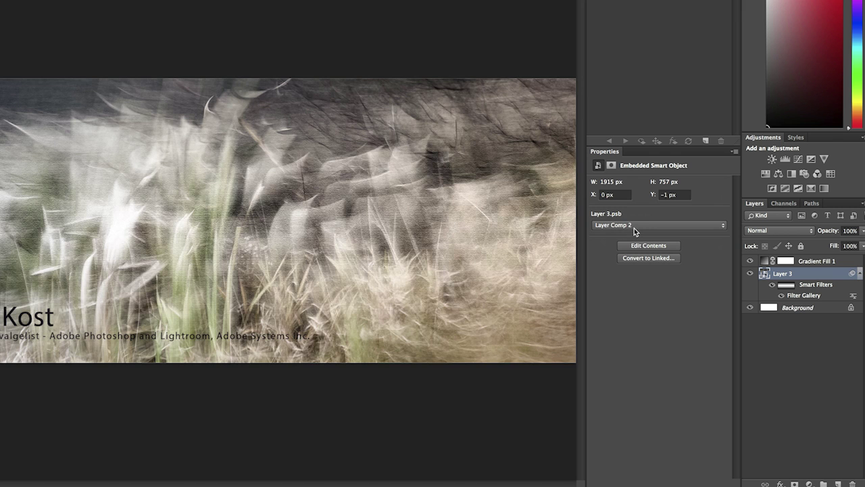
pyautogui.click(635, 226)
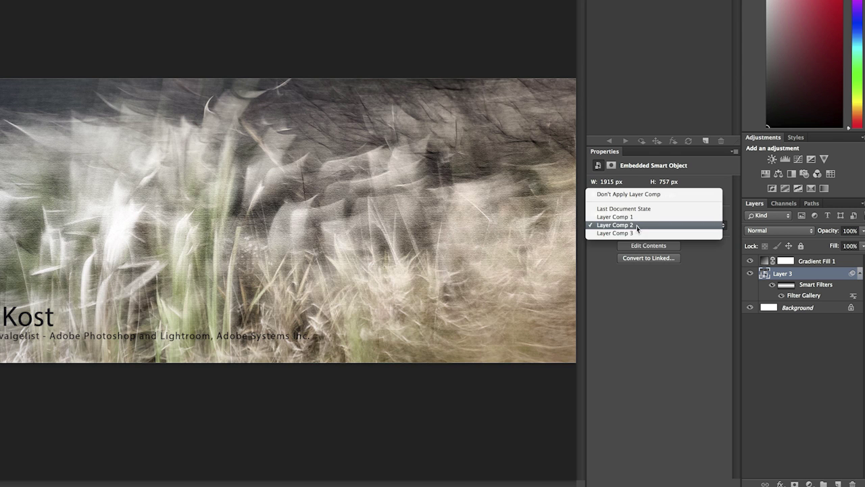
pyautogui.click(633, 232)
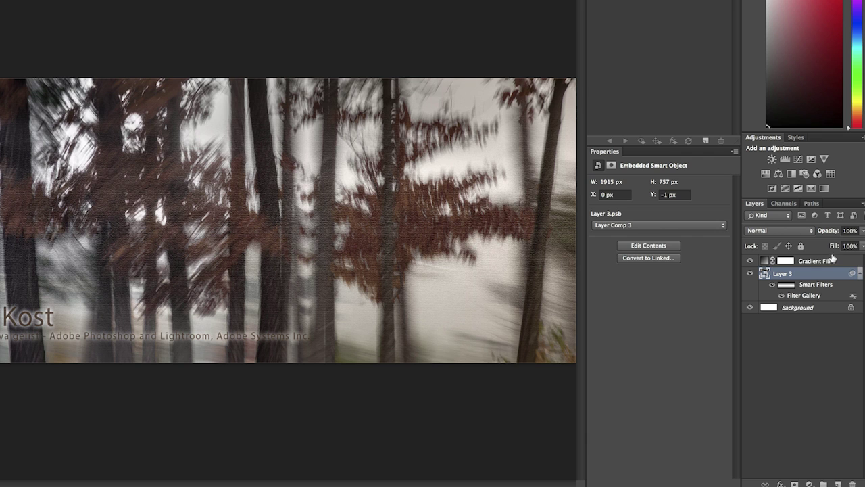
pyautogui.click(808, 261)
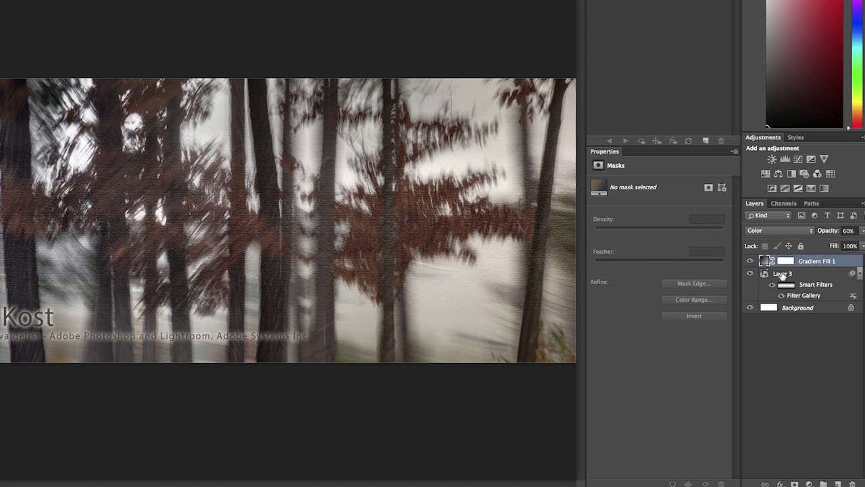
pyautogui.click(782, 273)
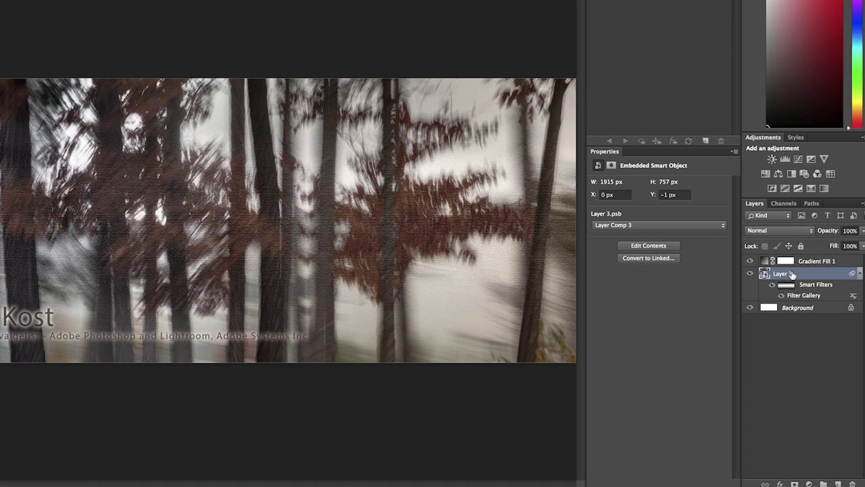